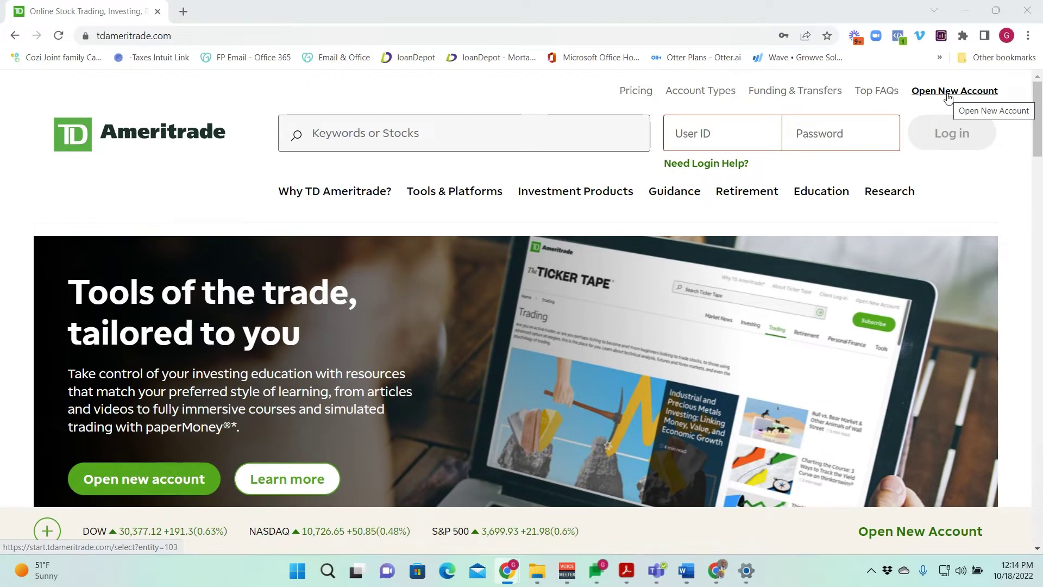
- Open the new-account selection page and browse the account type list
{"action": "left_click", "coordinate": [946, 92]}
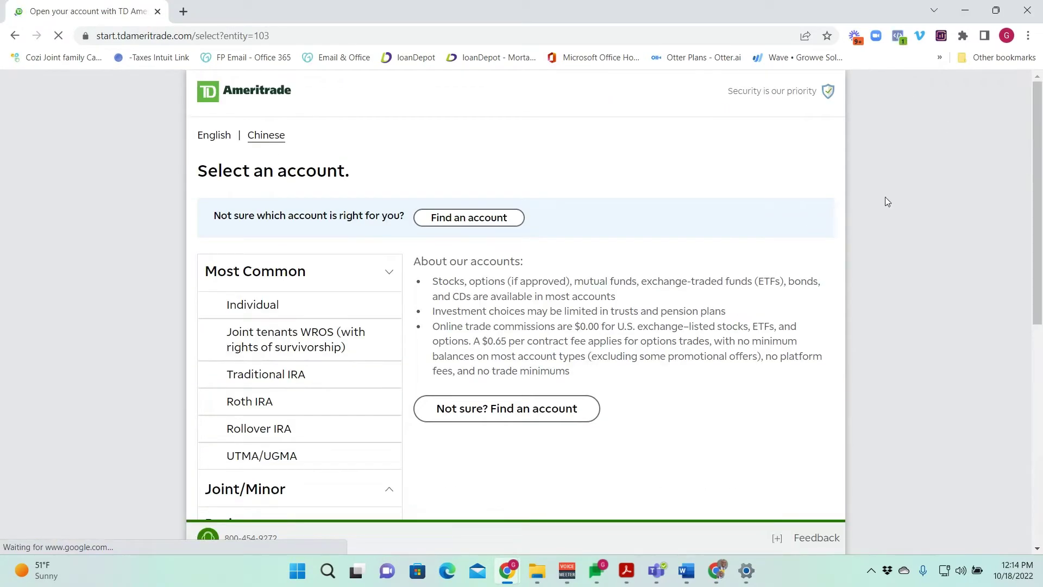
{"action": "scroll", "coordinate": [679, 296], "scroll_direction": "down", "scroll_amount": 1}
{"action": "scroll", "coordinate": [467, 202], "scroll_direction": "up", "scroll_amount": 1}
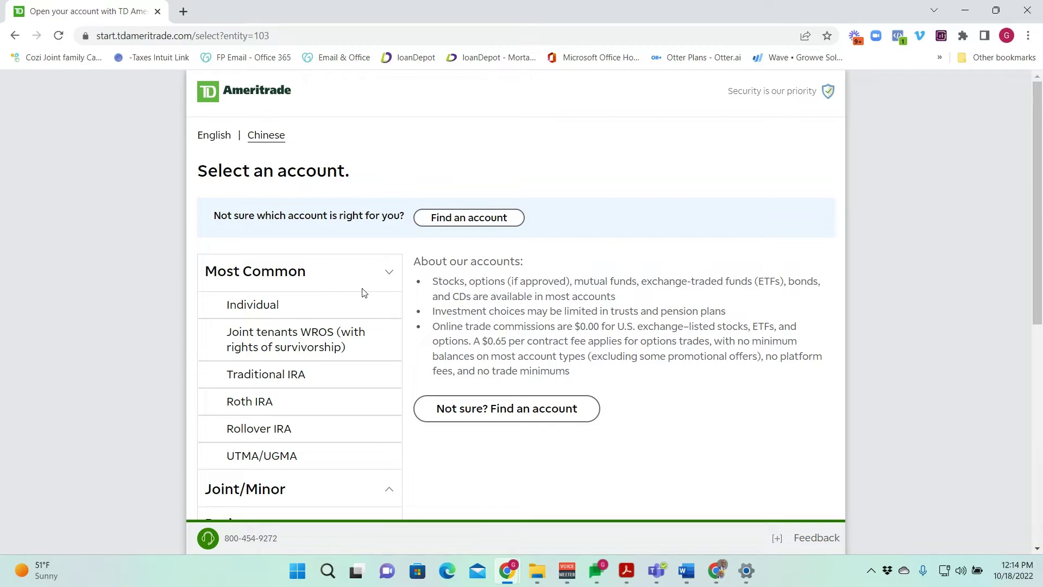
{"action": "scroll", "coordinate": [326, 260], "scroll_direction": "down", "scroll_amount": 1}
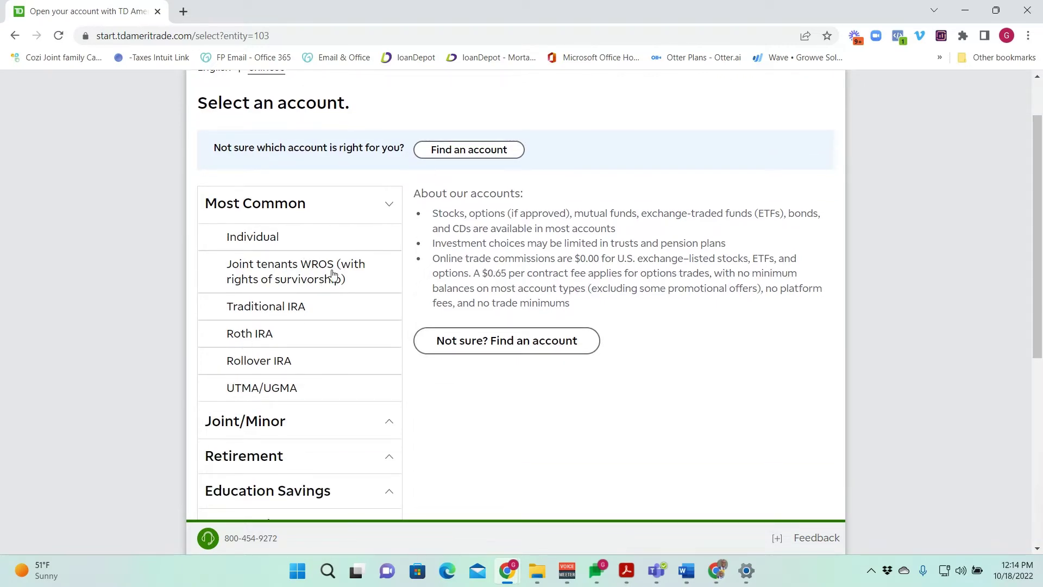
{"action": "scroll", "coordinate": [380, 342], "scroll_direction": "down", "scroll_amount": 4}
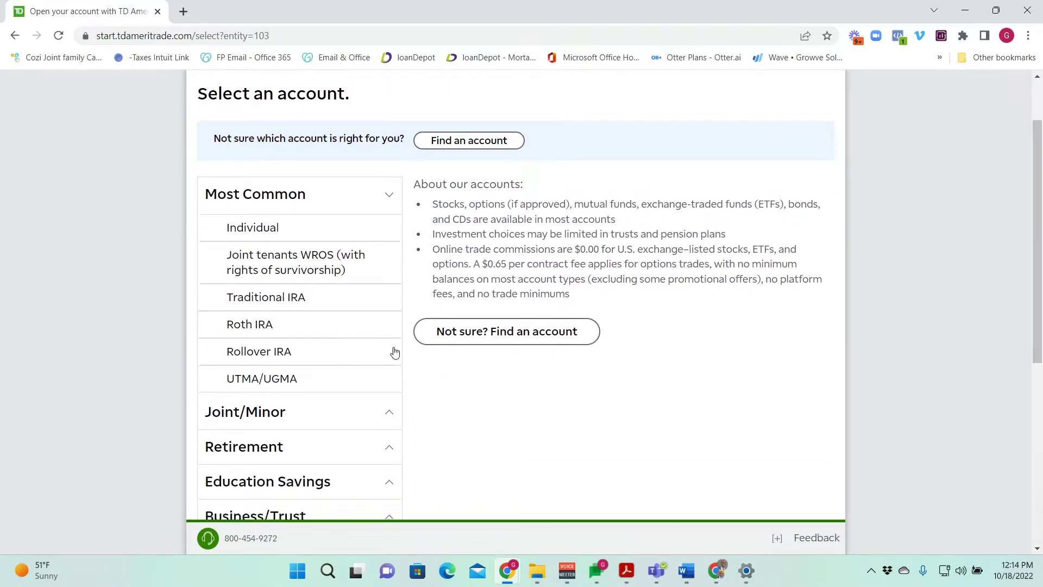
{"action": "scroll", "coordinate": [304, 271], "scroll_direction": "up", "scroll_amount": 2}
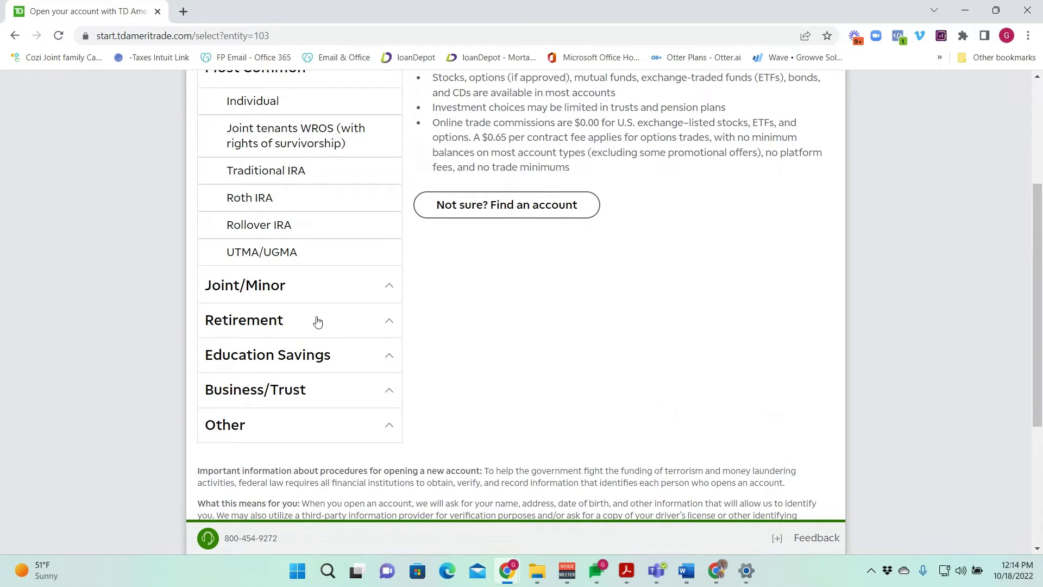
- Expand the Joint/Minor, Retirement, Education Savings and Business/Trust account categories
{"action": "left_click", "coordinate": [336, 291]}
{"action": "scroll", "coordinate": [304, 380], "scroll_direction": "down", "scroll_amount": 3}
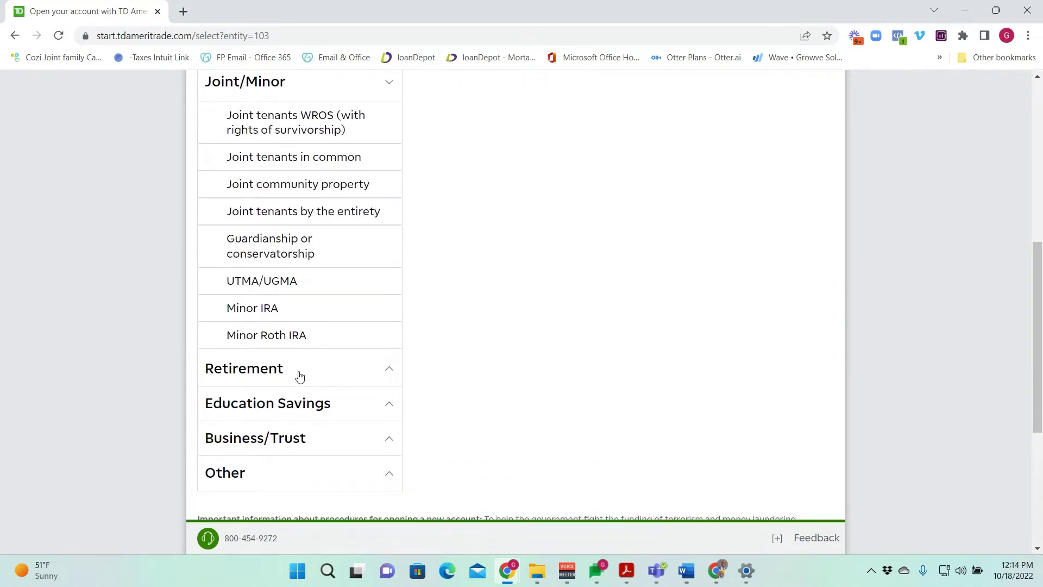
{"action": "left_click", "coordinate": [300, 376]}
{"action": "scroll", "coordinate": [298, 374], "scroll_direction": "down", "scroll_amount": 5}
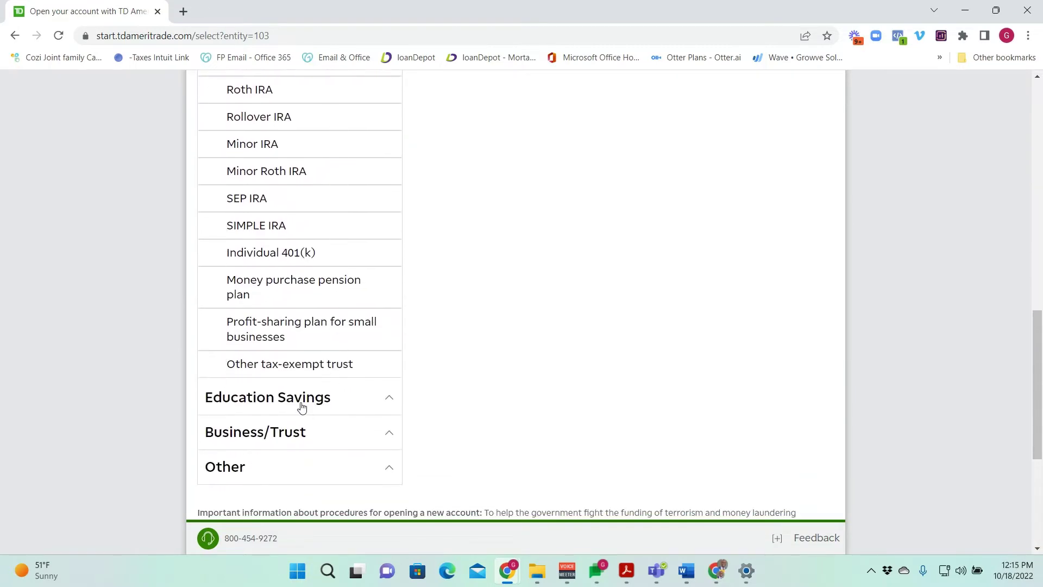
{"action": "left_click", "coordinate": [302, 406]}
{"action": "scroll", "coordinate": [323, 434], "scroll_direction": "down", "scroll_amount": 2}
{"action": "left_click", "coordinate": [289, 357]}
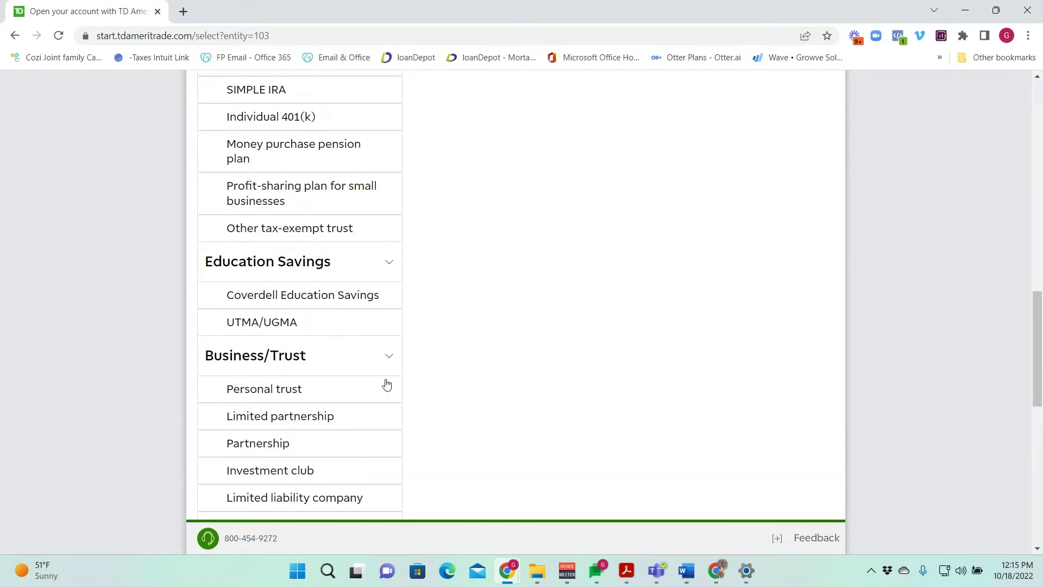
{"action": "scroll", "coordinate": [319, 335], "scroll_direction": "down", "scroll_amount": 3}
{"action": "scroll", "coordinate": [390, 374], "scroll_direction": "down", "scroll_amount": 3}
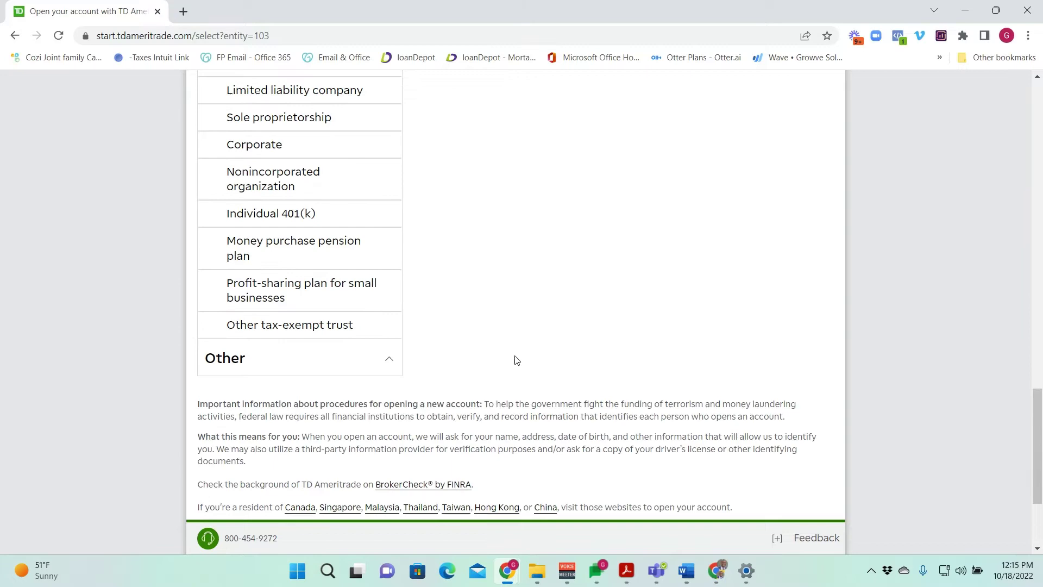
{"action": "scroll", "coordinate": [476, 261], "scroll_direction": "up", "scroll_amount": 20}
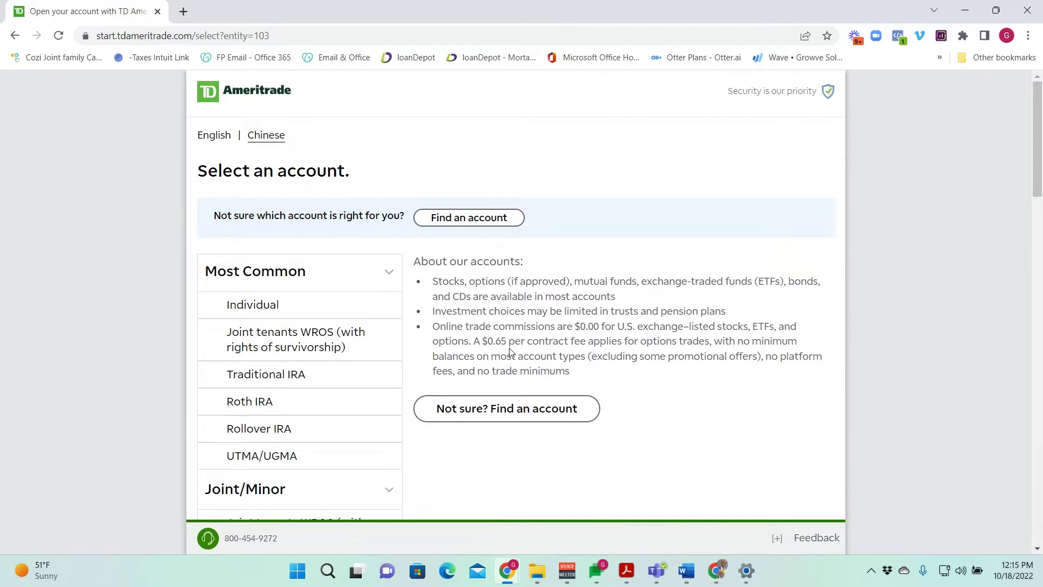
- Try the account-finder help, return to all account types, and select Individual
{"action": "left_click", "coordinate": [524, 418]}
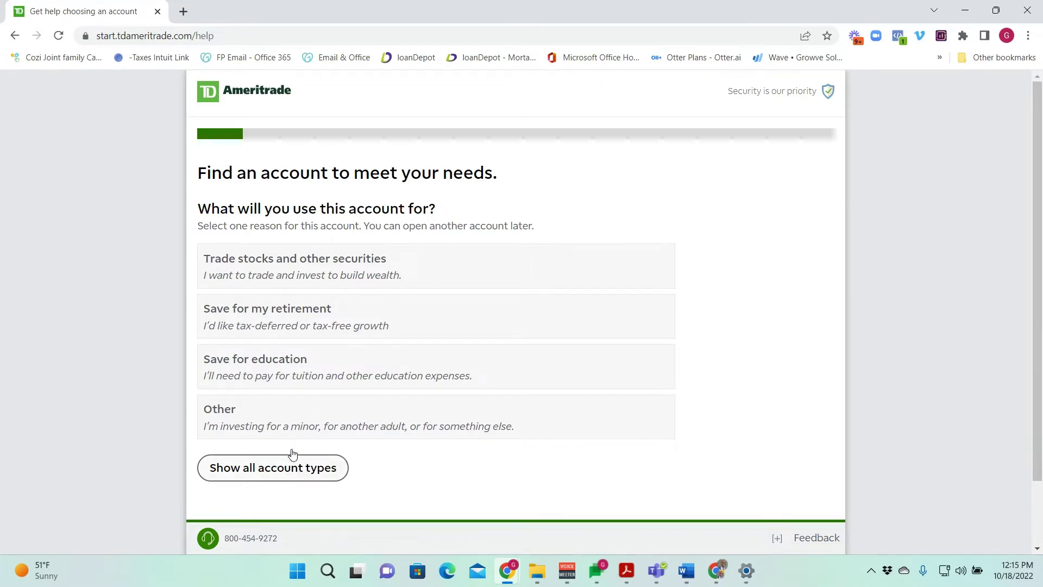
{"action": "left_click", "coordinate": [292, 479]}
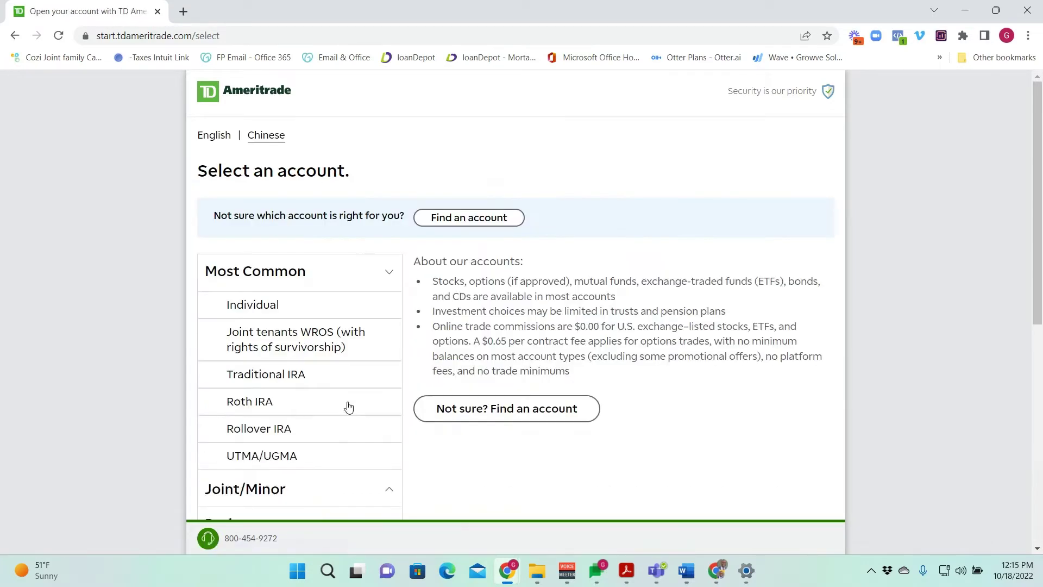
{"action": "left_click", "coordinate": [341, 314]}
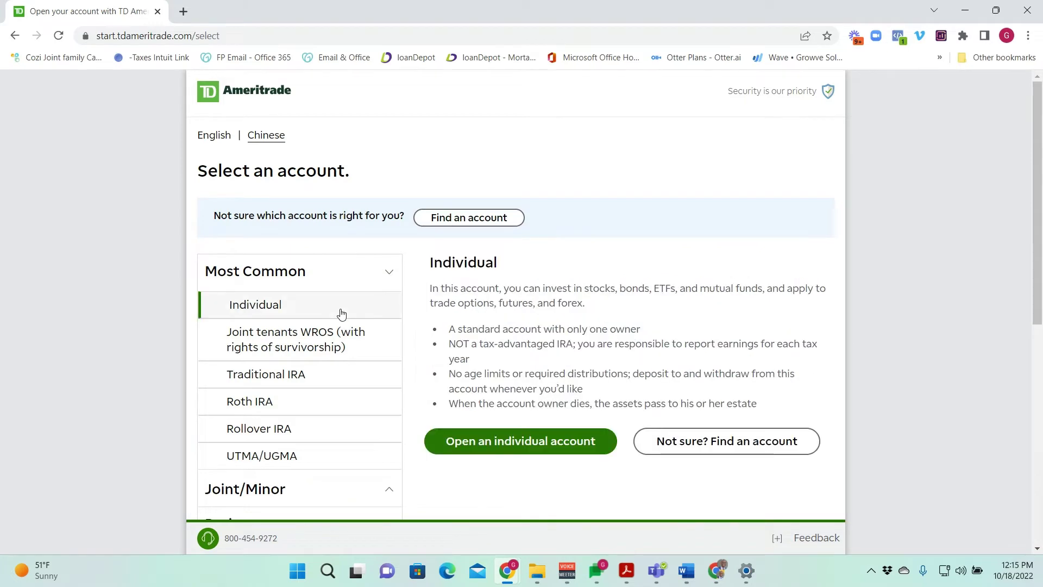
- Start the individual account application and acknowledge reading the TD Ameritrade Privacy Statement
{"action": "left_click", "coordinate": [533, 441]}
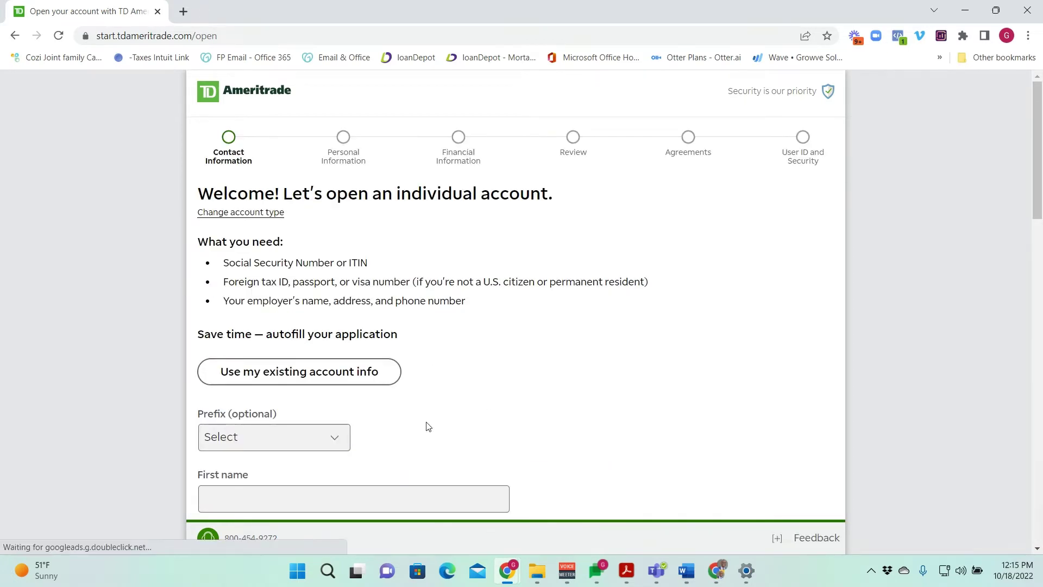
{"action": "scroll", "coordinate": [491, 321], "scroll_direction": "down", "scroll_amount": 2}
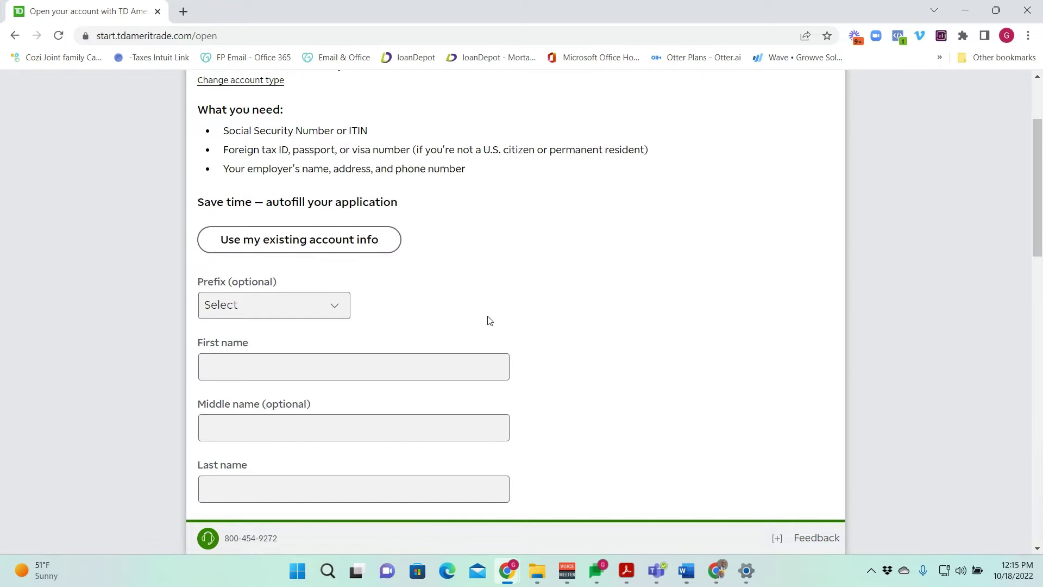
{"action": "scroll", "coordinate": [490, 320], "scroll_direction": "up", "scroll_amount": 1}
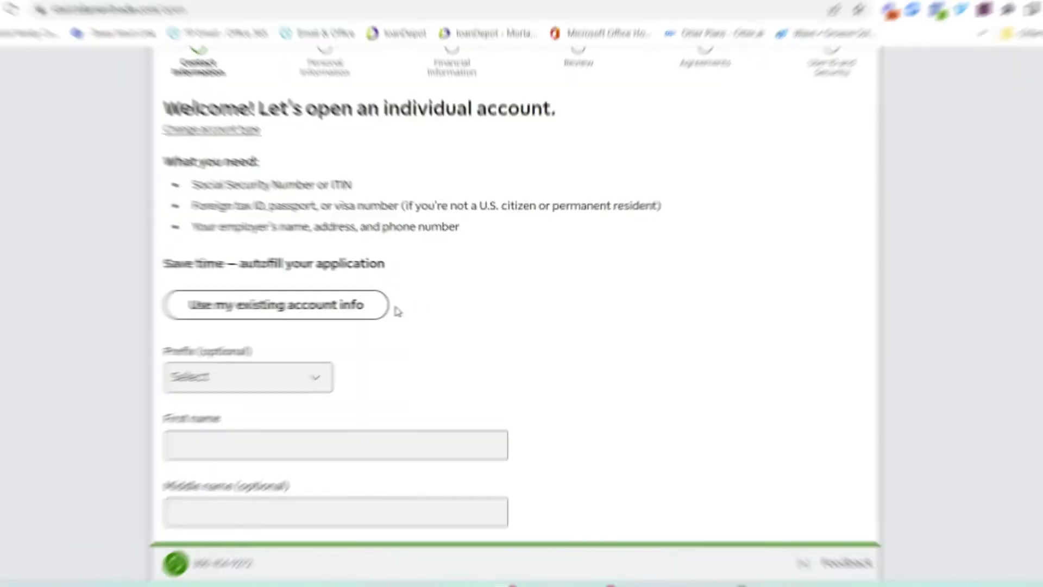
{"action": "scroll", "coordinate": [435, 154], "scroll_direction": "down", "scroll_amount": 5}
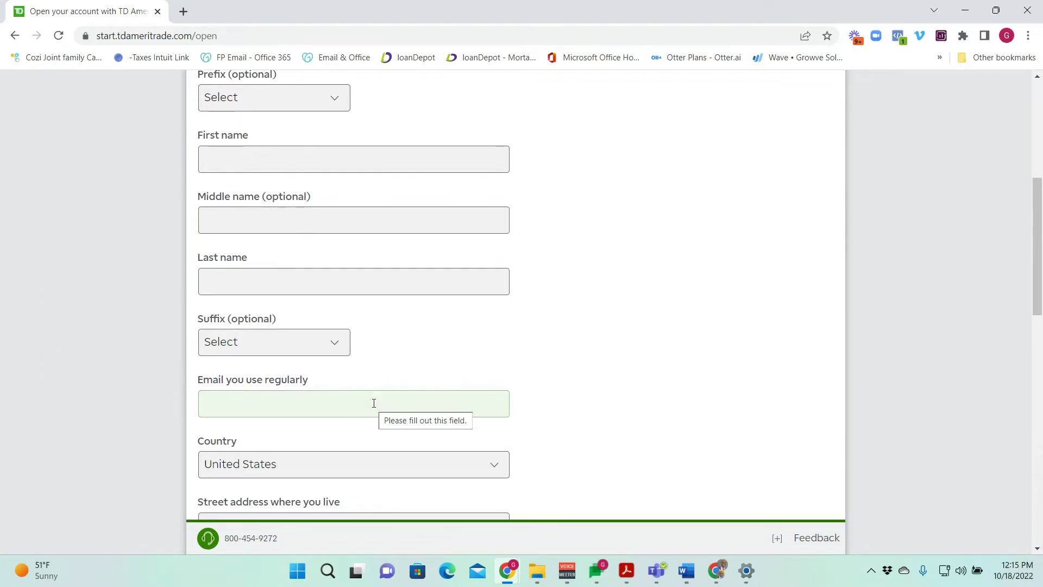
{"action": "scroll", "coordinate": [374, 403], "scroll_direction": "down", "scroll_amount": 3}
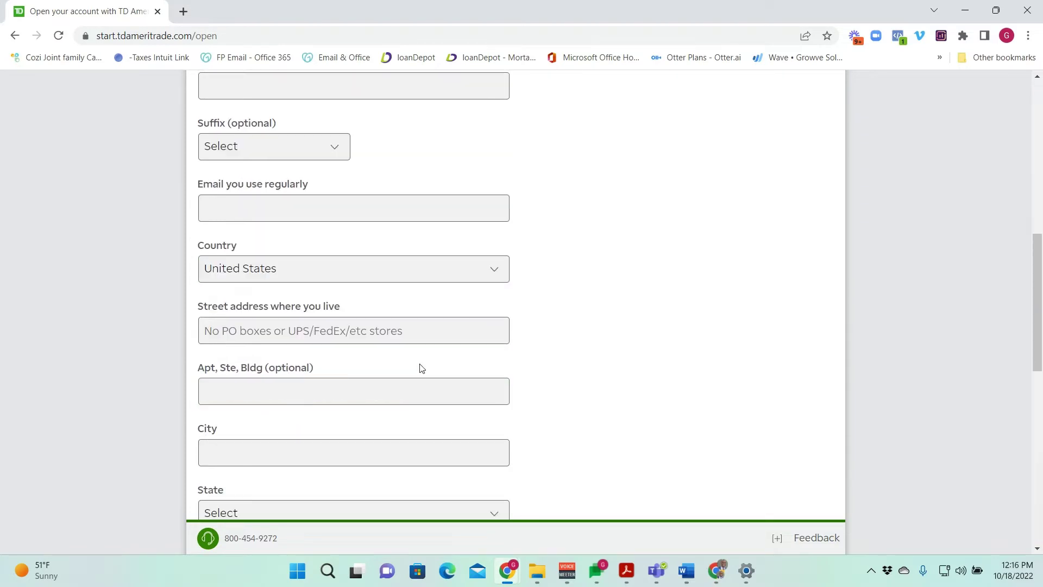
{"action": "scroll", "coordinate": [315, 344], "scroll_direction": "down", "scroll_amount": 2}
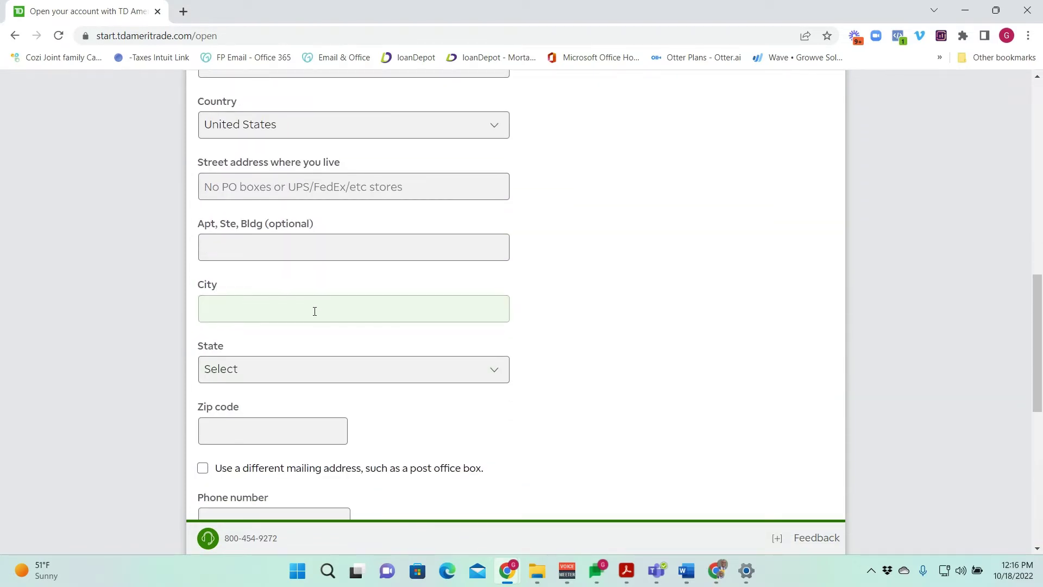
{"action": "scroll", "coordinate": [326, 321], "scroll_direction": "down", "scroll_amount": 3}
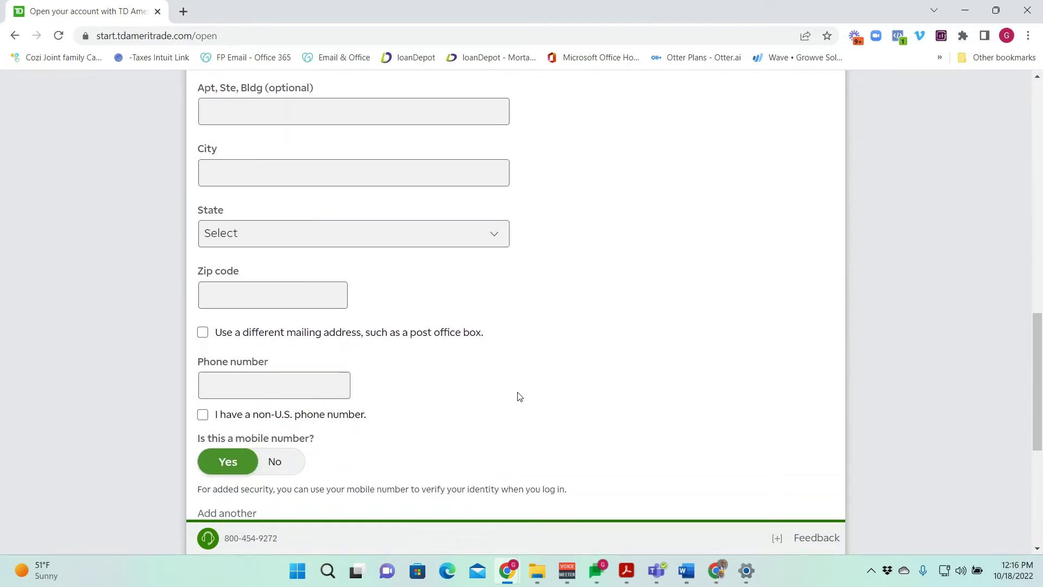
{"action": "scroll", "coordinate": [512, 405], "scroll_direction": "up", "scroll_amount": 5}
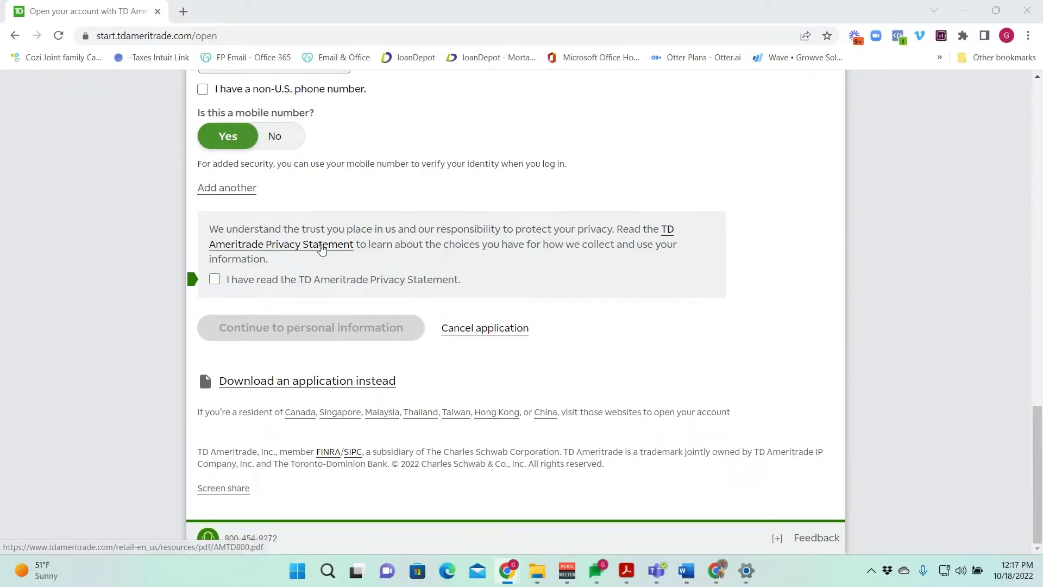
{"action": "left_click", "coordinate": [216, 283]}
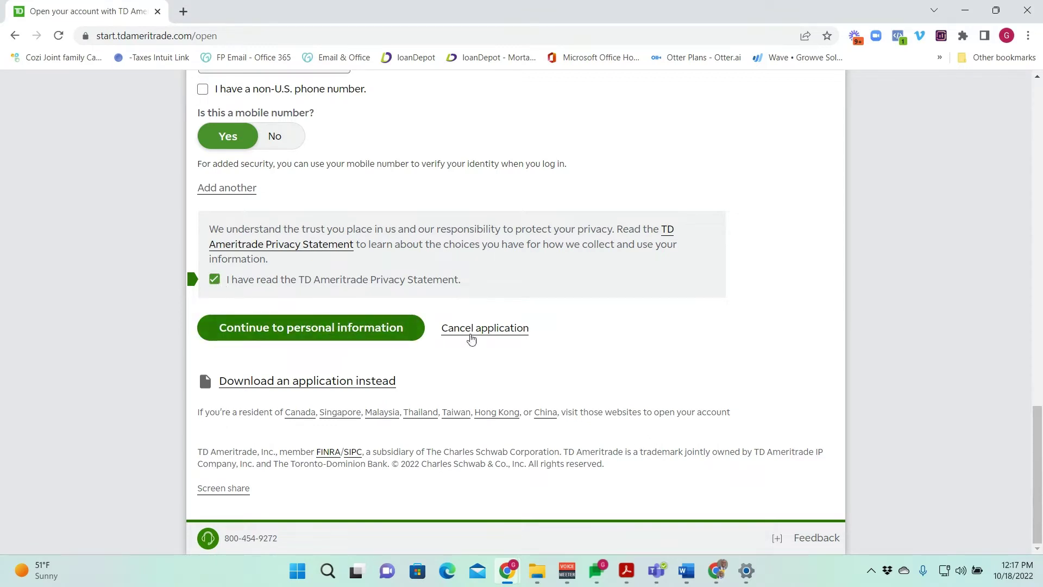
- Fill in the personal information form, leaving 'Common investment transactions' selected
{"action": "left_click", "coordinate": [384, 331]}
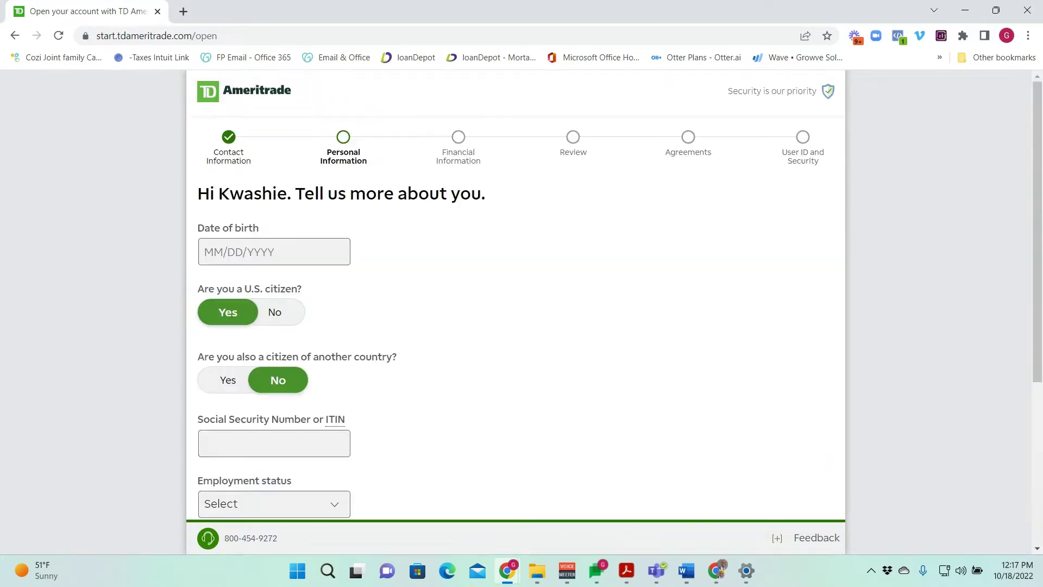
{"action": "scroll", "coordinate": [495, 268], "scroll_direction": "down", "scroll_amount": 1}
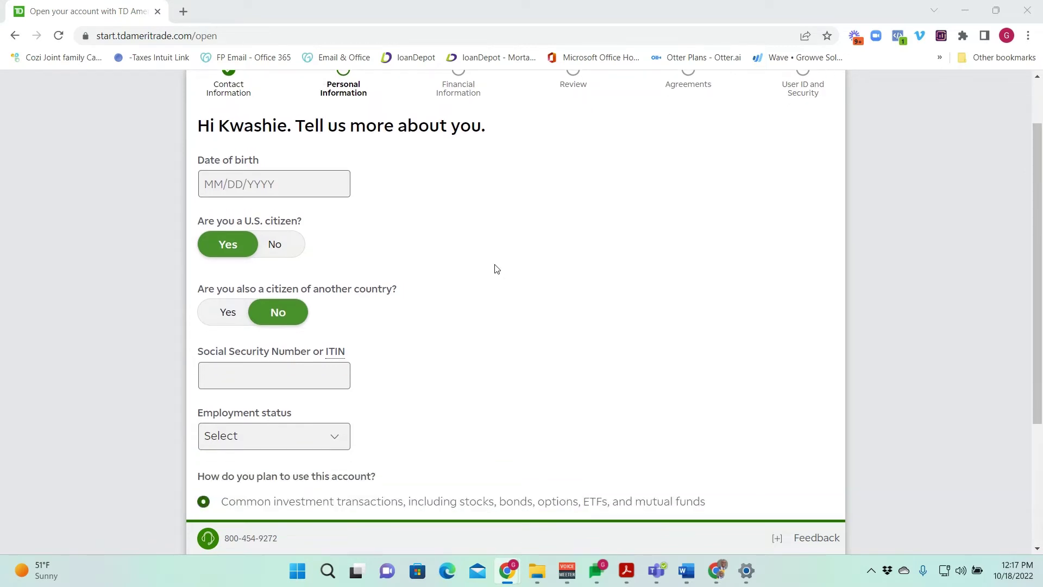
{"action": "scroll", "coordinate": [494, 266], "scroll_direction": "up", "scroll_amount": 1}
{"action": "scroll", "coordinate": [493, 265], "scroll_direction": "down", "scroll_amount": 1}
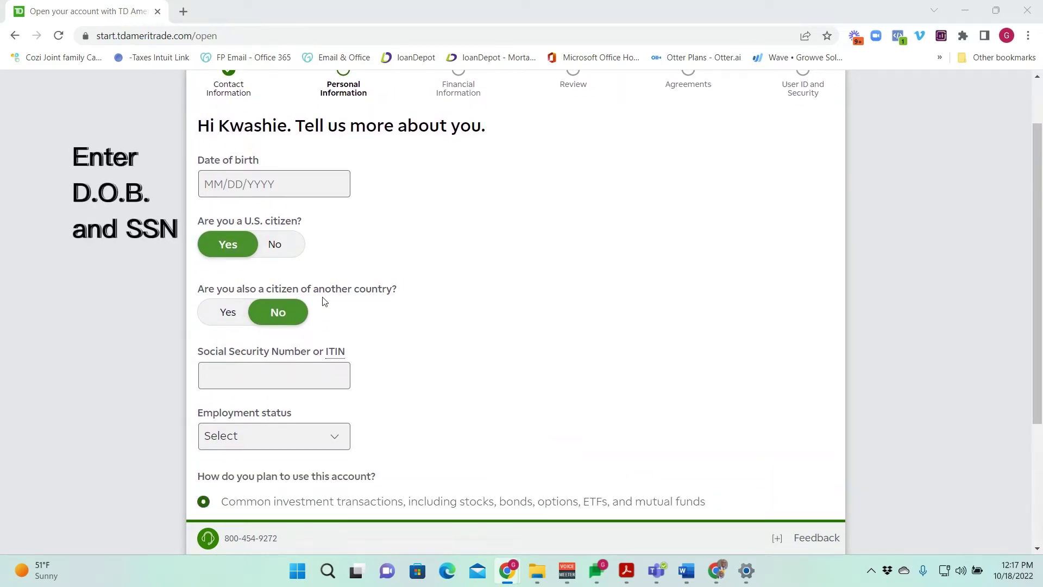
{"action": "scroll", "coordinate": [402, 293], "scroll_direction": "down", "scroll_amount": 1}
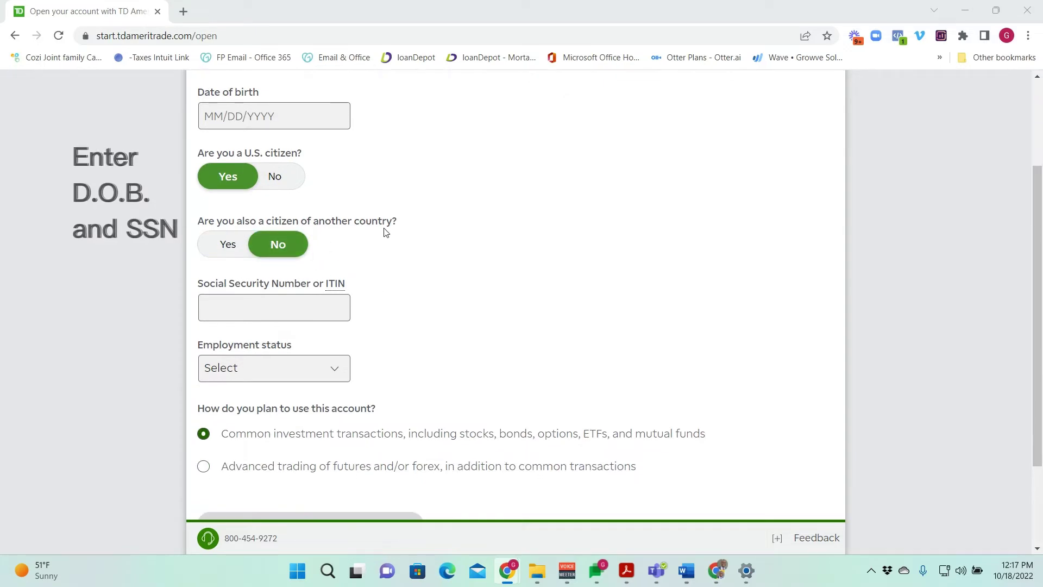
{"action": "scroll", "coordinate": [381, 261], "scroll_direction": "down", "scroll_amount": 1}
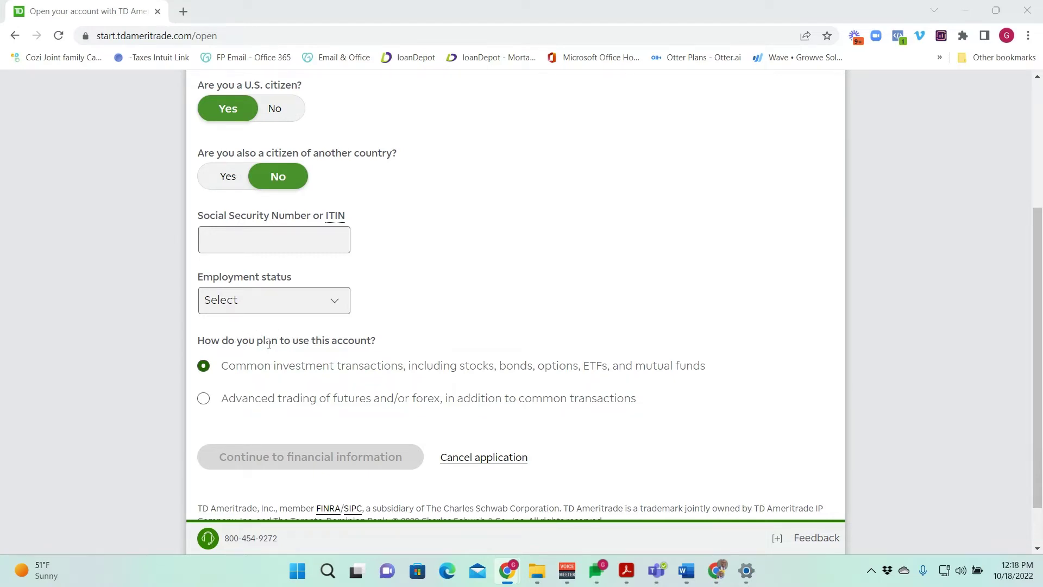
{"action": "scroll", "coordinate": [354, 349], "scroll_direction": "up", "scroll_amount": 4}
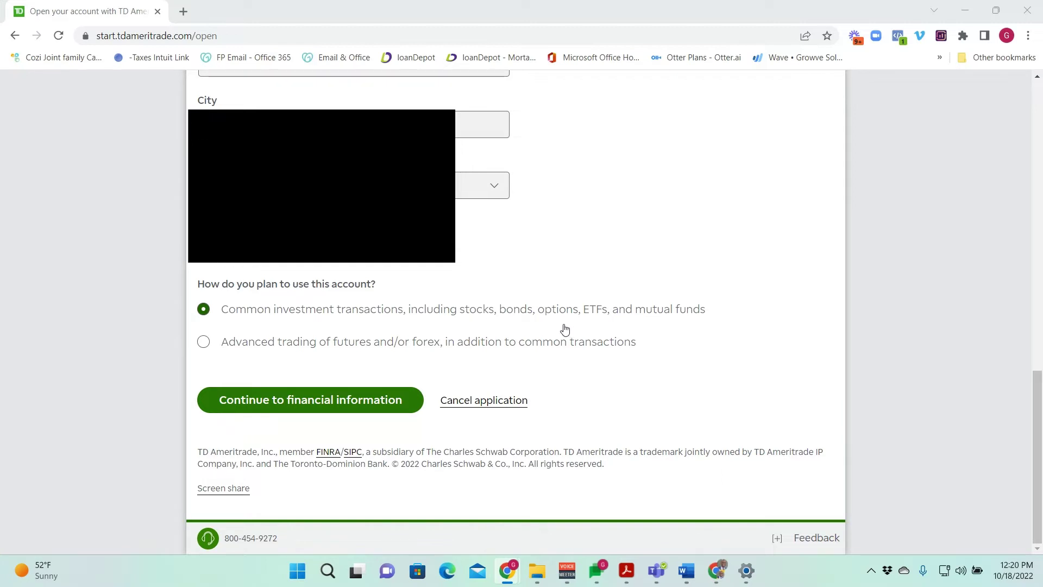
- Continue to the financial information step of the application
{"action": "left_click", "coordinate": [384, 411]}
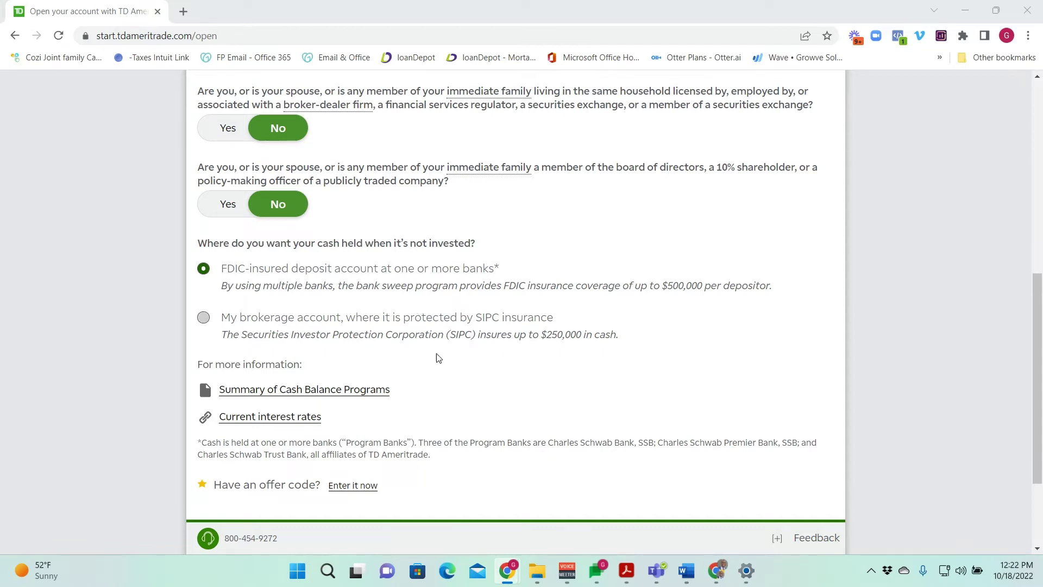
- Scroll down toward 'Continue to review information' on the financial information page
{"action": "scroll", "coordinate": [437, 356], "scroll_direction": "down", "scroll_amount": 2}
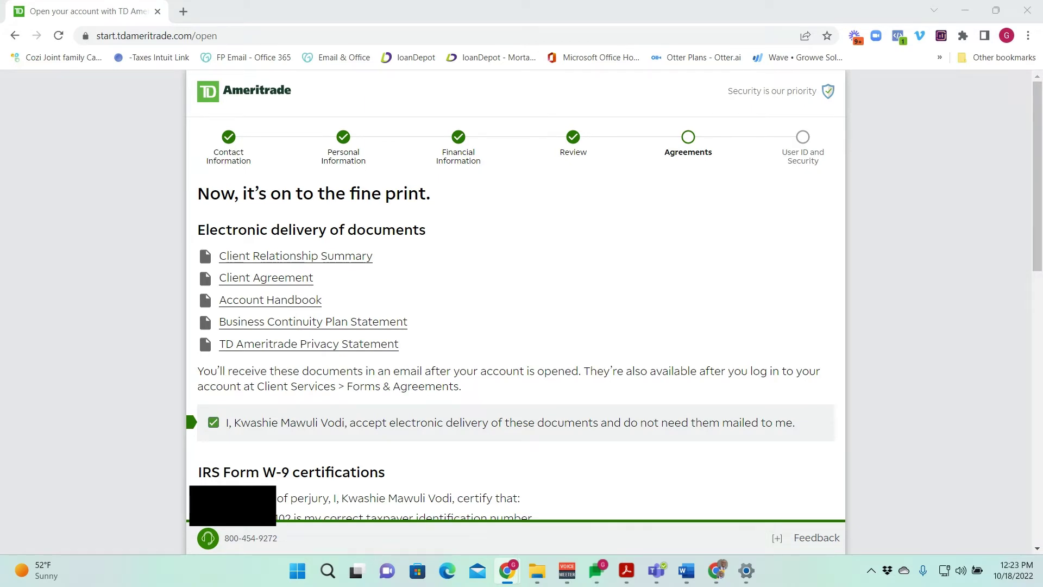
- Keep electronic delivery accepted, certify the W-9 statements and agree to the Client Agreement
{"action": "left_click", "coordinate": [214, 431]}
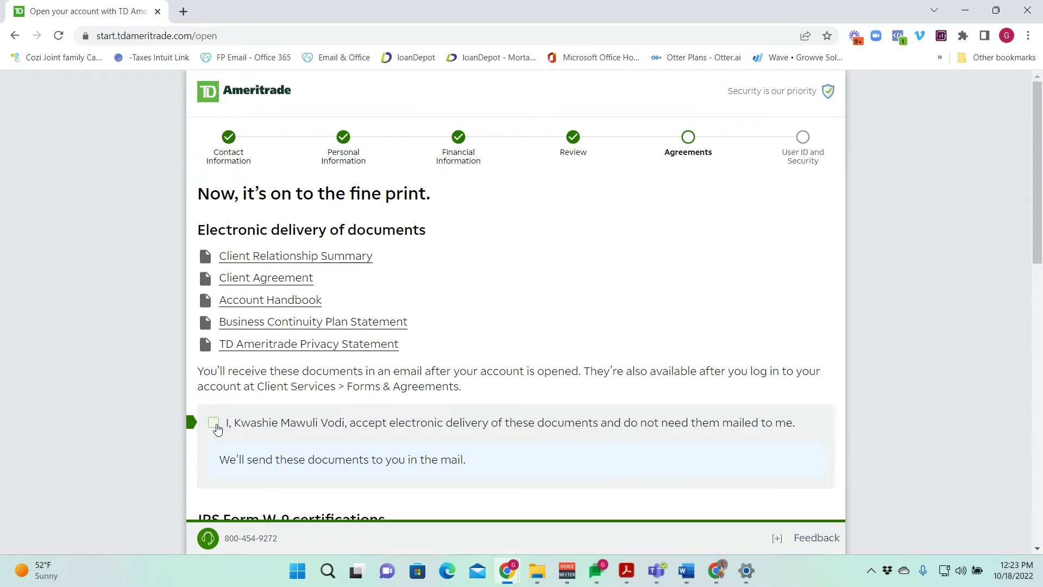
{"action": "left_click", "coordinate": [214, 424]}
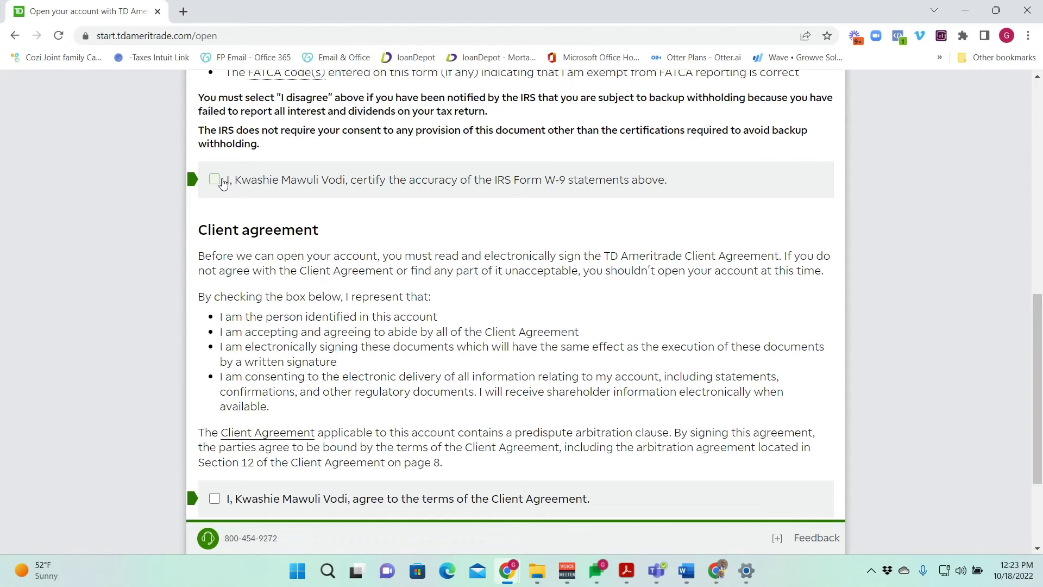
{"action": "left_click", "coordinate": [221, 181]}
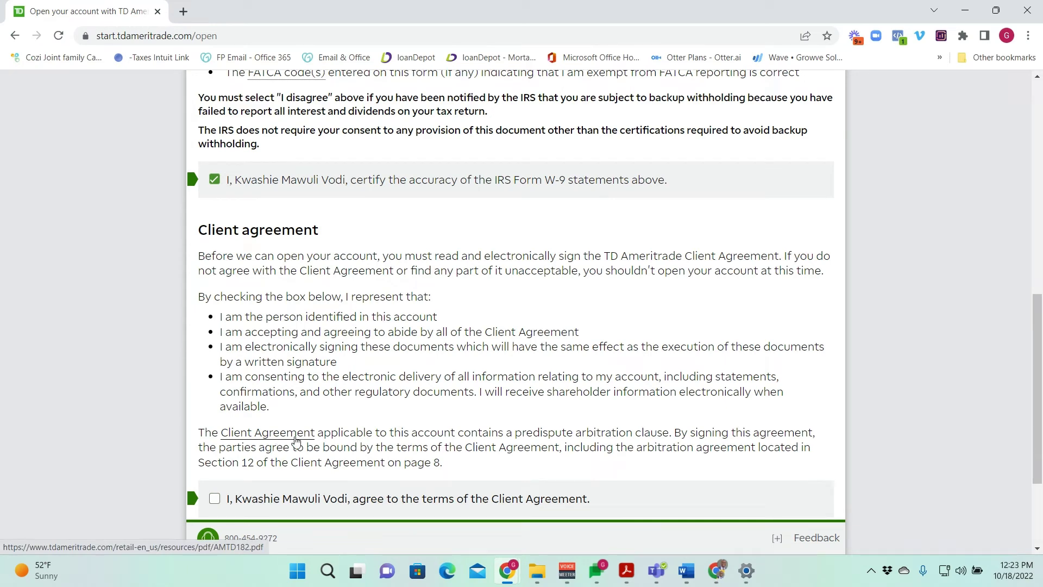
{"action": "left_click", "coordinate": [214, 498]}
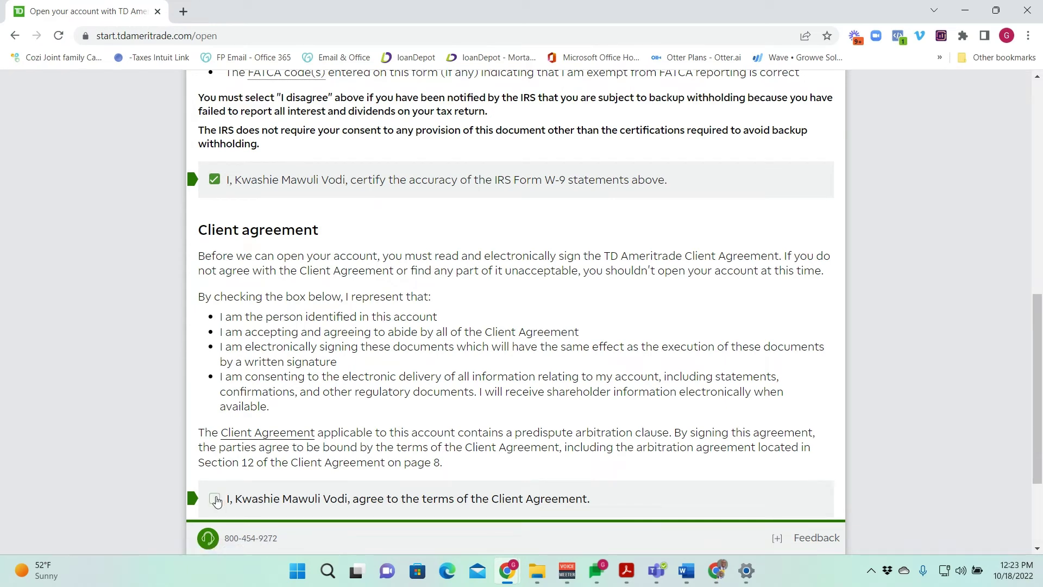
{"action": "scroll", "coordinate": [768, 442], "scroll_direction": "down", "scroll_amount": 3}
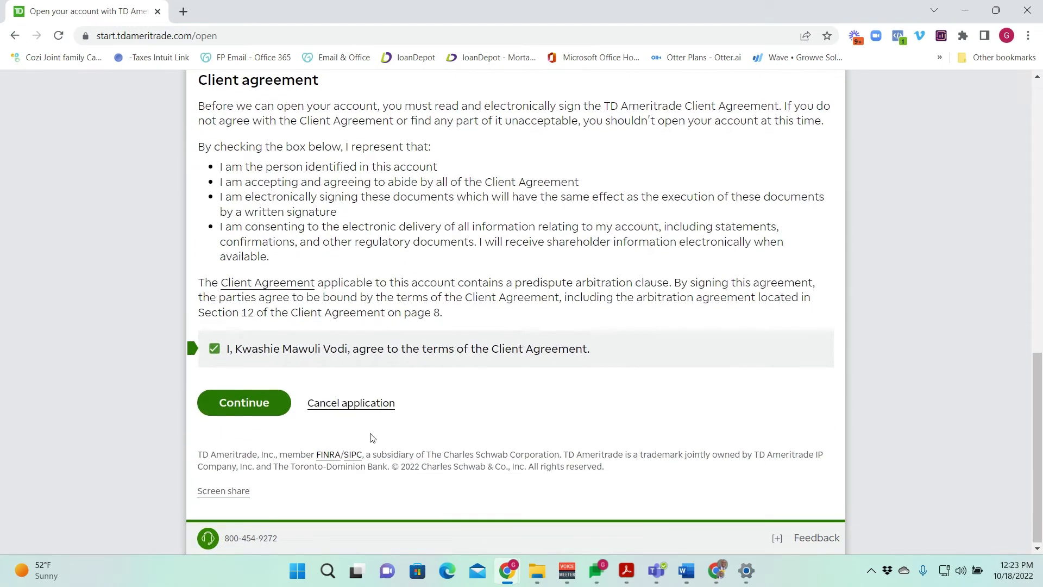
- Submit the Agreements page to reach the 'How do you want to fund your account?' page
{"action": "left_click", "coordinate": [254, 408]}
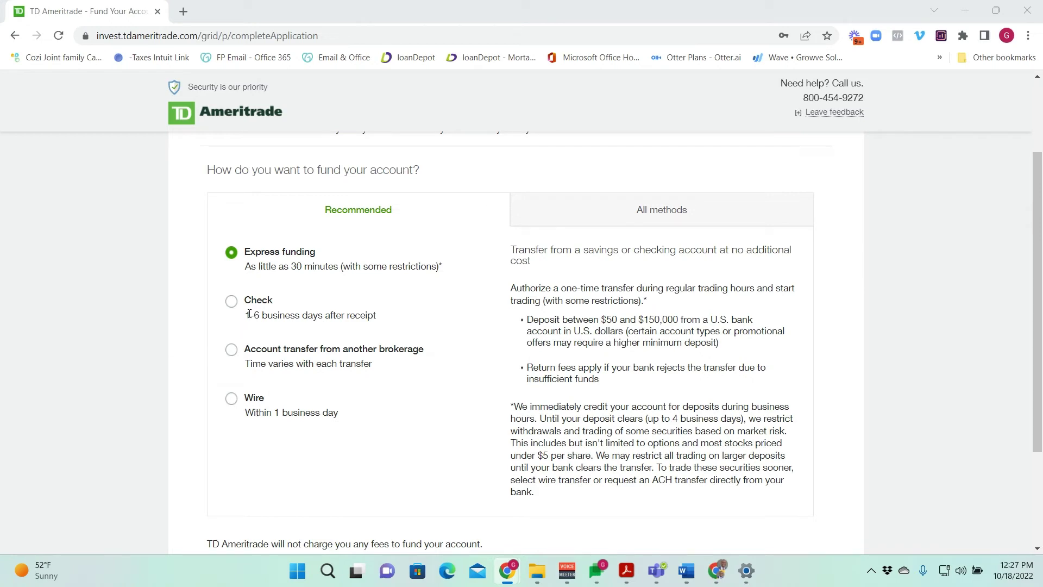
{"action": "left_click", "coordinate": [232, 303]}
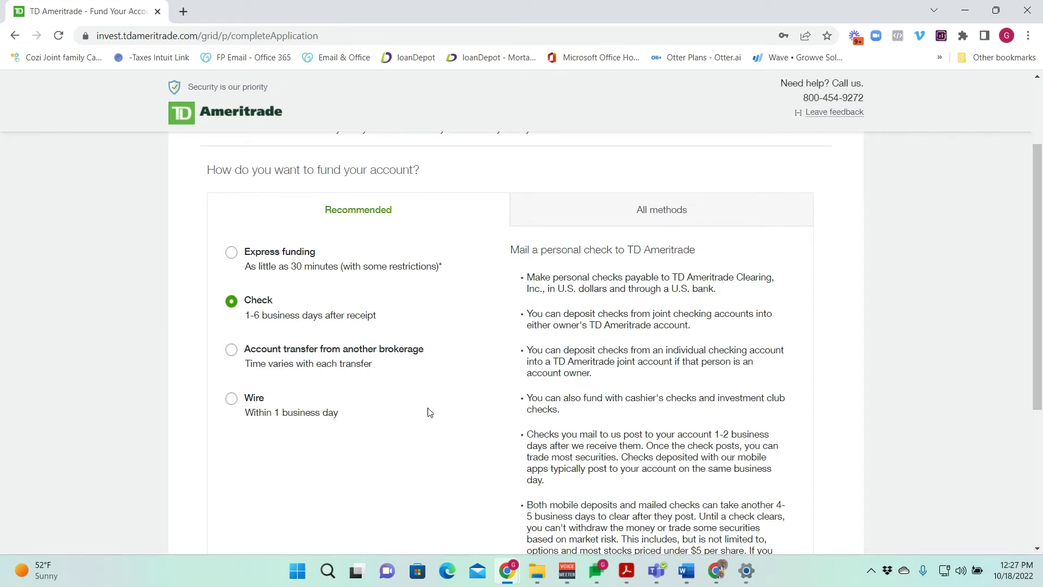
{"action": "left_click", "coordinate": [242, 354]}
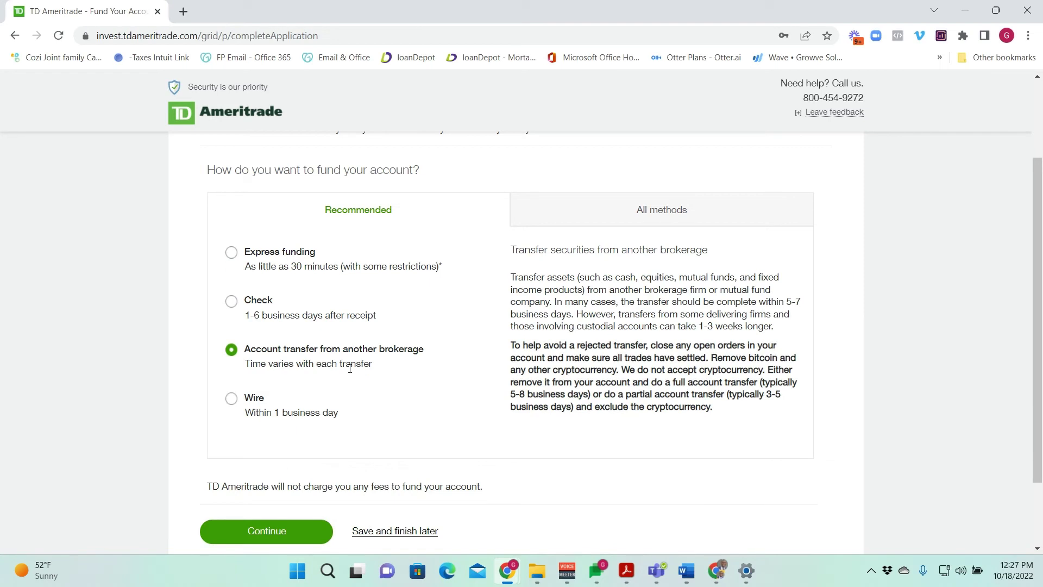
{"action": "left_click", "coordinate": [231, 401]}
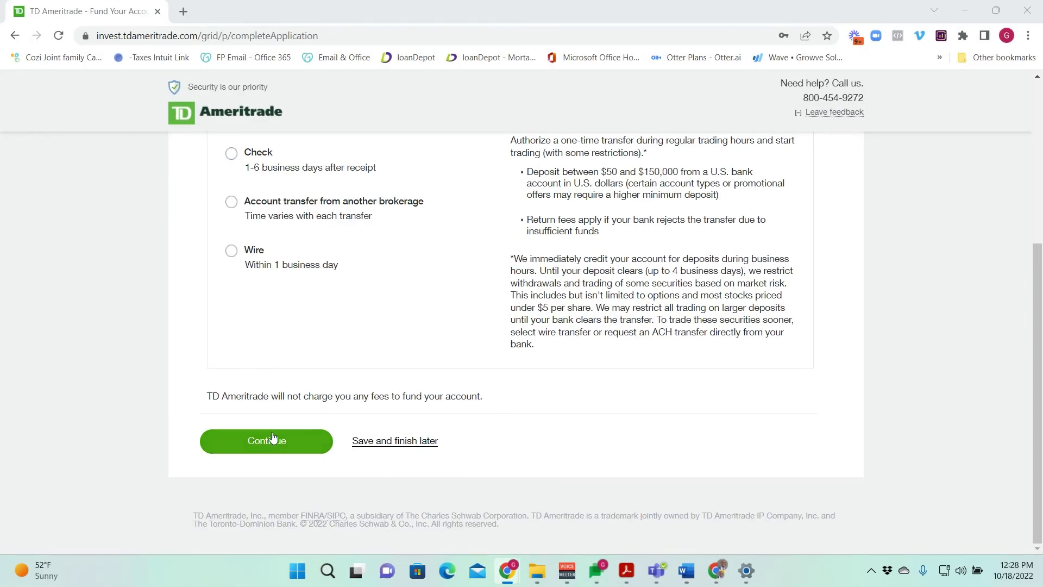
- Proceed with Express funding as the new account's funding method
{"action": "left_click", "coordinate": [267, 441]}
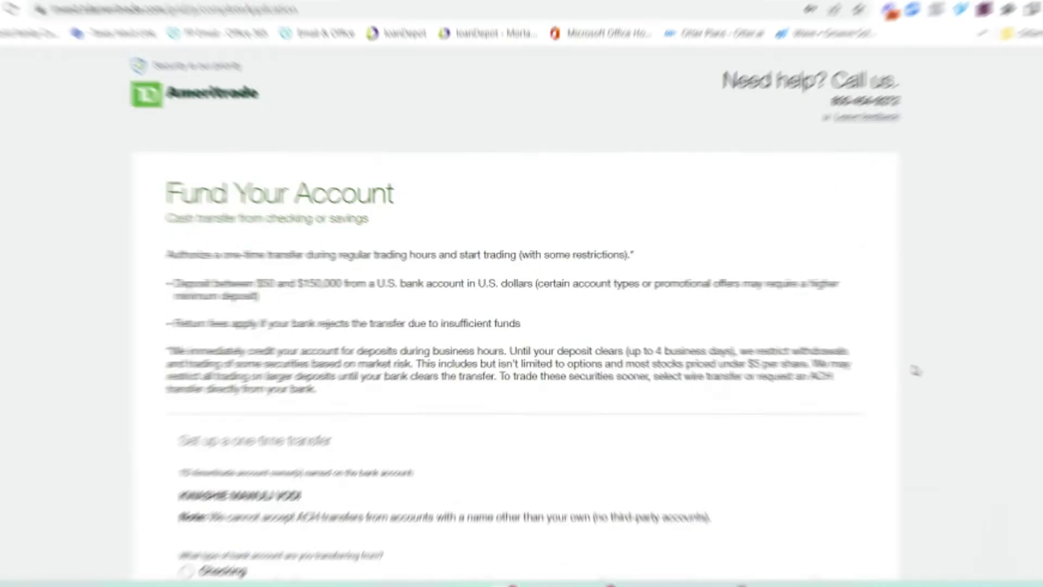